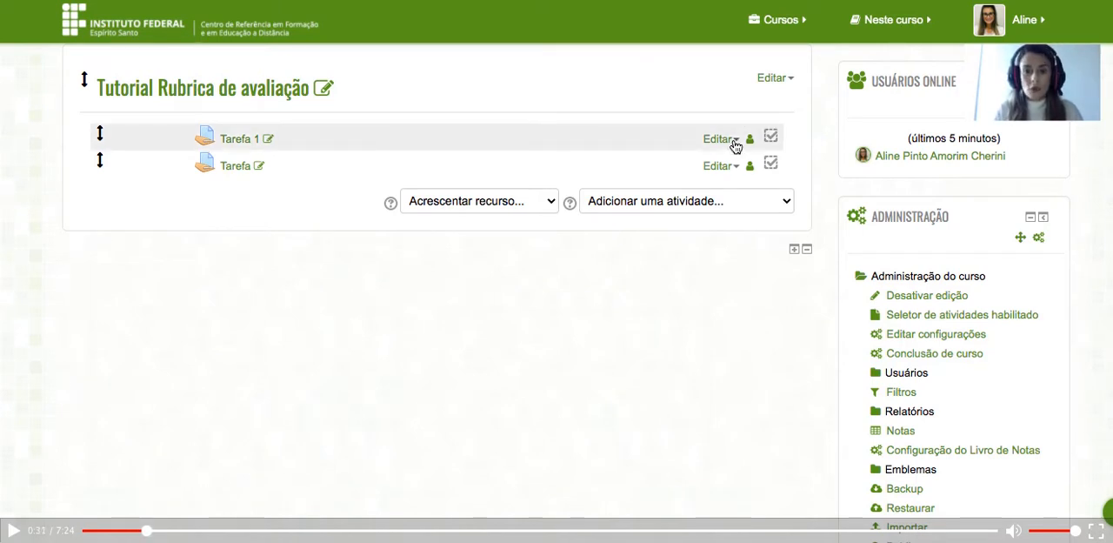
Open the settings of Tarefa 1 and select the Critérios de Avaliação heading and its list in the description for copying.
{"action": "left_click", "coordinate": [722, 139]}
{"action": "left_click", "coordinate": [709, 127]}
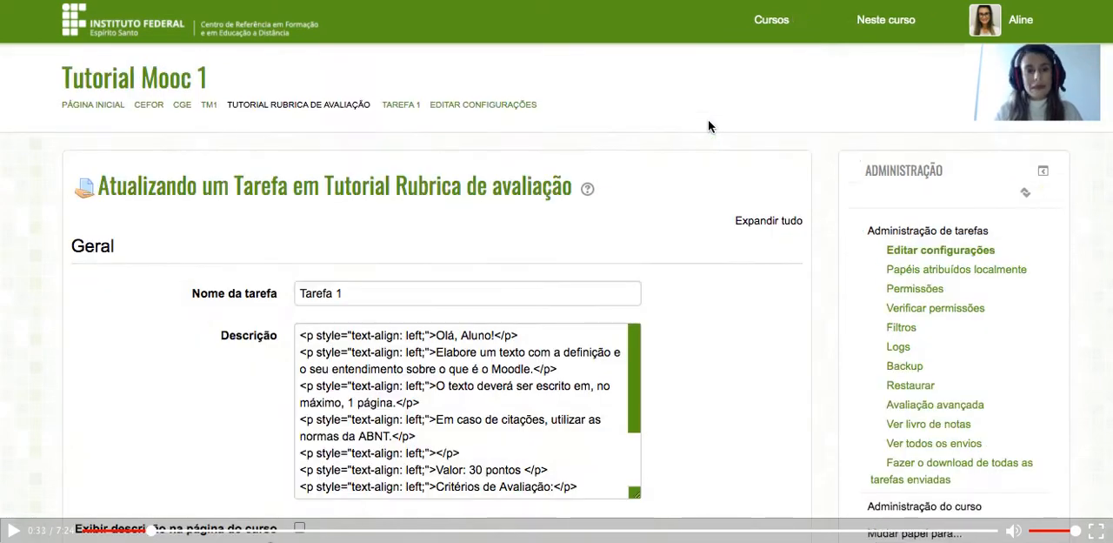
{"action": "scroll", "coordinate": [509, 217], "scroll_direction": "down", "scroll_amount": 5}
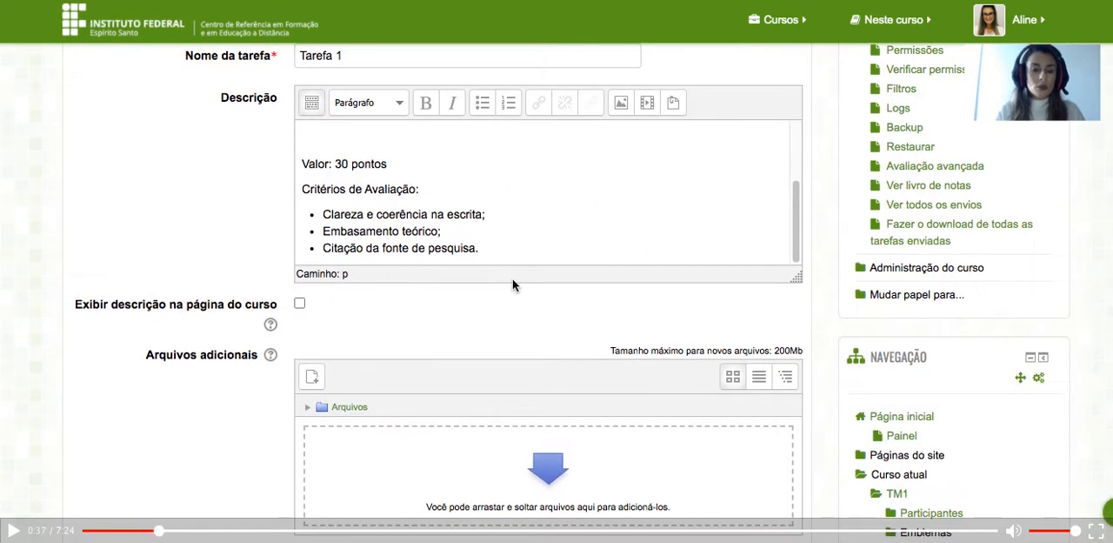
{"action": "scroll", "coordinate": [408, 151], "scroll_direction": "up", "scroll_amount": 3}
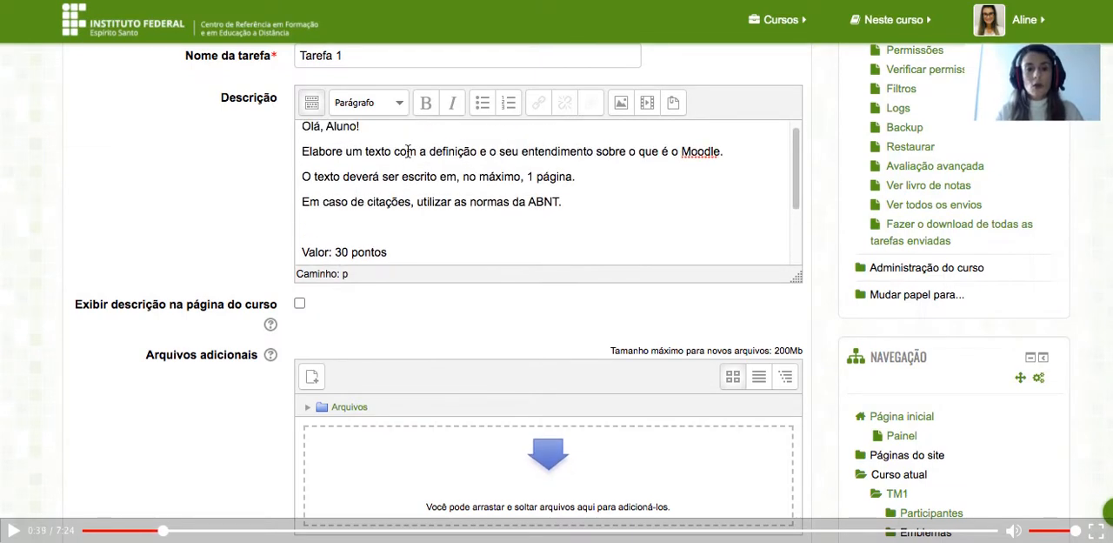
{"action": "scroll", "coordinate": [407, 152], "scroll_direction": "down", "scroll_amount": 3}
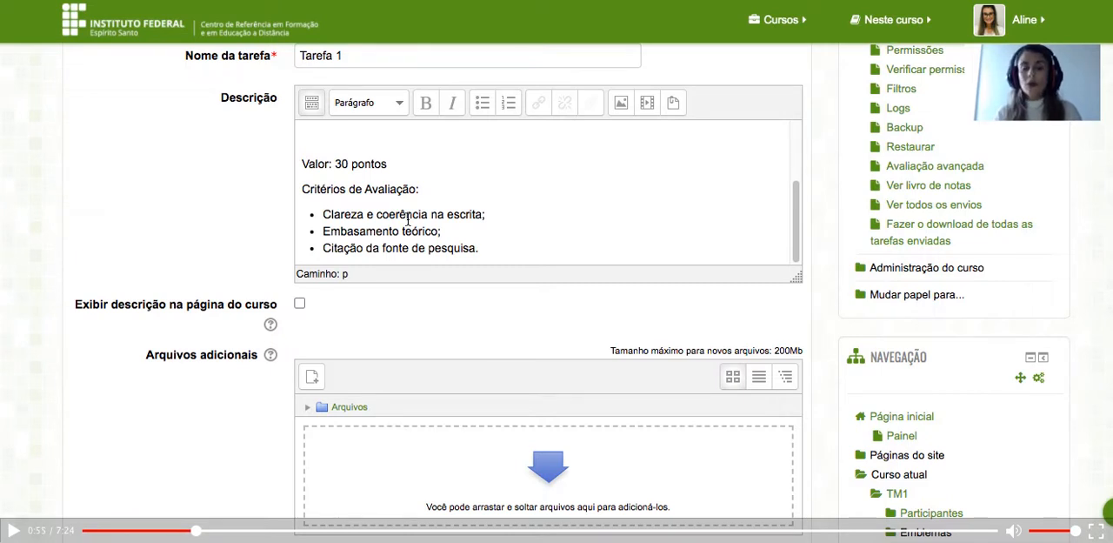
{"action": "left_click_drag", "start_coordinate": [301, 186], "coordinate": [519, 251]}
{"action": "key", "text": "ctrl+c"}
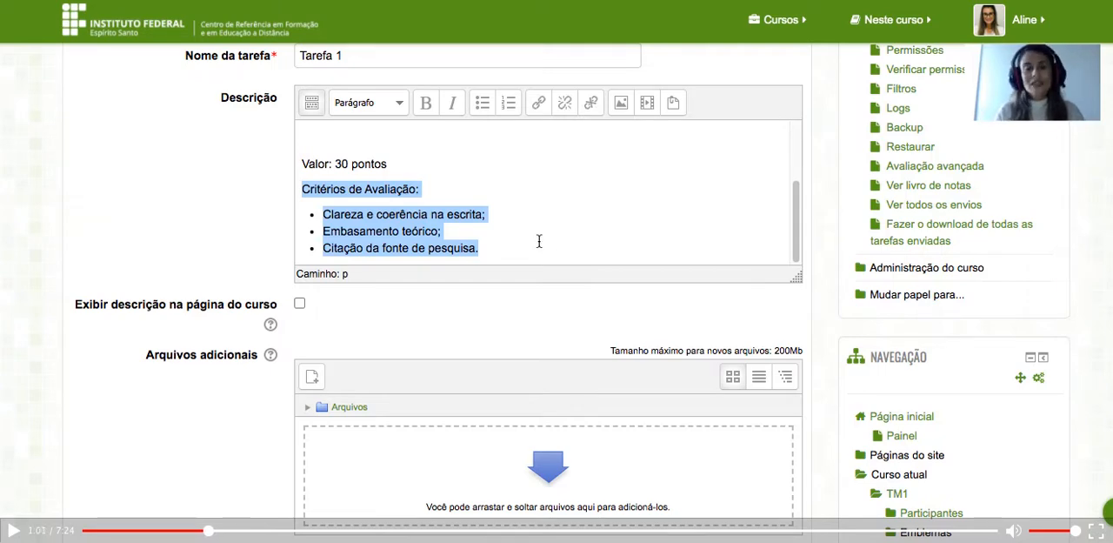
Set the grading method of Tarefa 1 to Rubrica, then save the settings and return to the course.
{"action": "scroll", "coordinate": [538, 240], "scroll_direction": "down", "scroll_amount": 10}
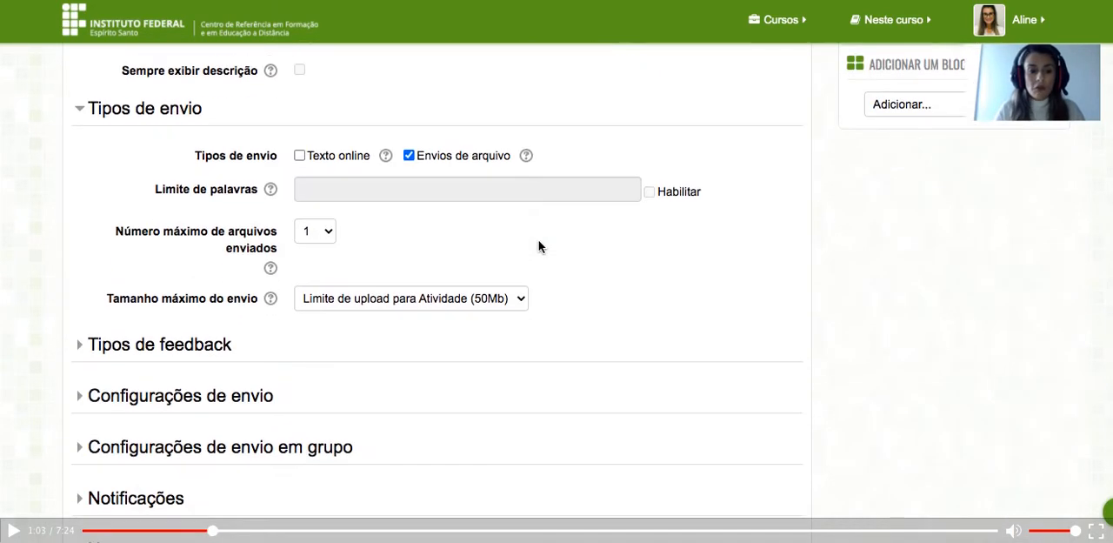
{"action": "scroll", "coordinate": [539, 245], "scroll_direction": "down", "scroll_amount": 3}
{"action": "left_click", "coordinate": [107, 380]}
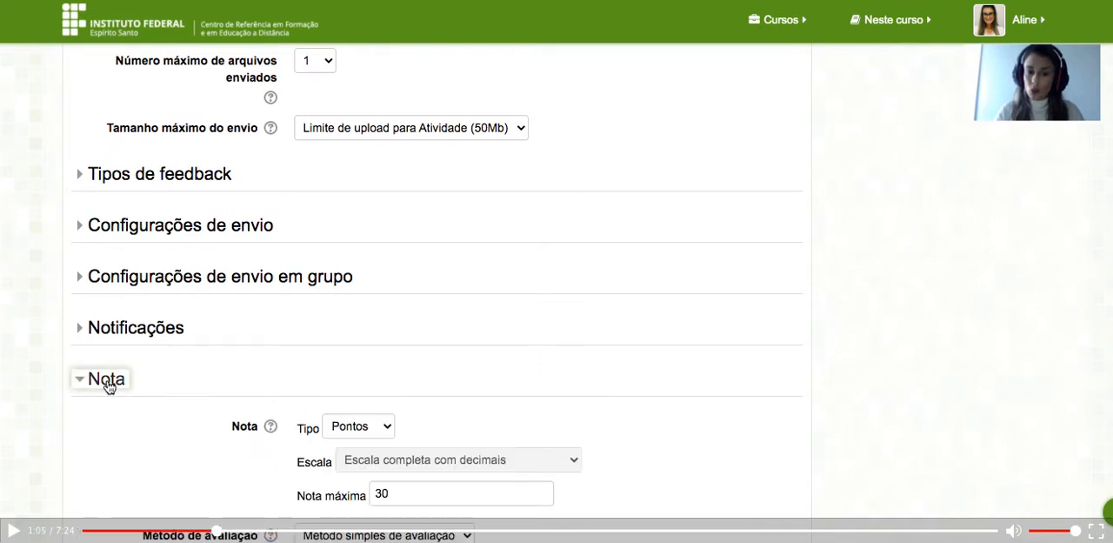
{"action": "scroll", "coordinate": [388, 398], "scroll_direction": "down", "scroll_amount": 4}
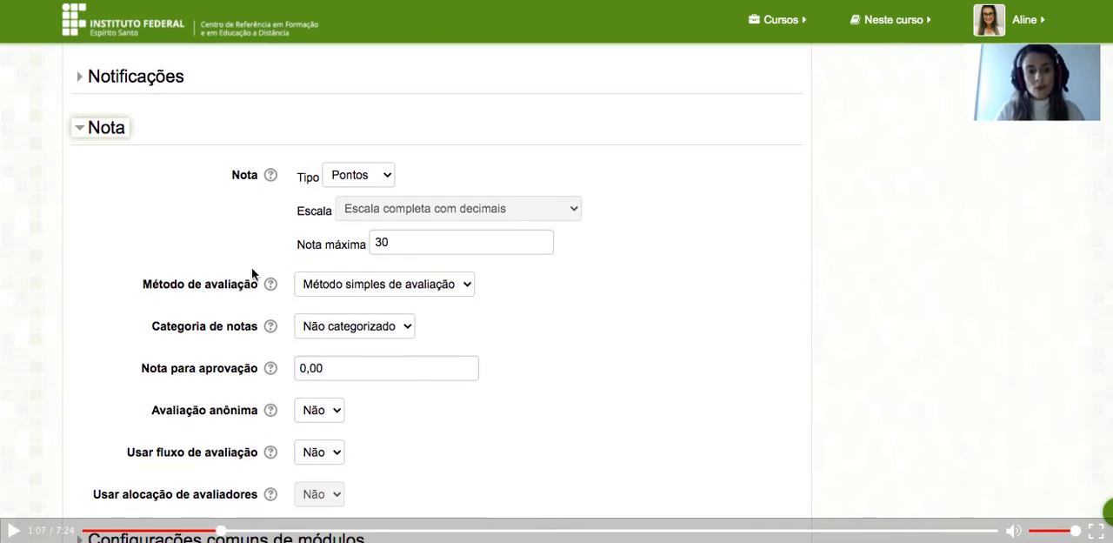
{"action": "left_click", "coordinate": [464, 292]}
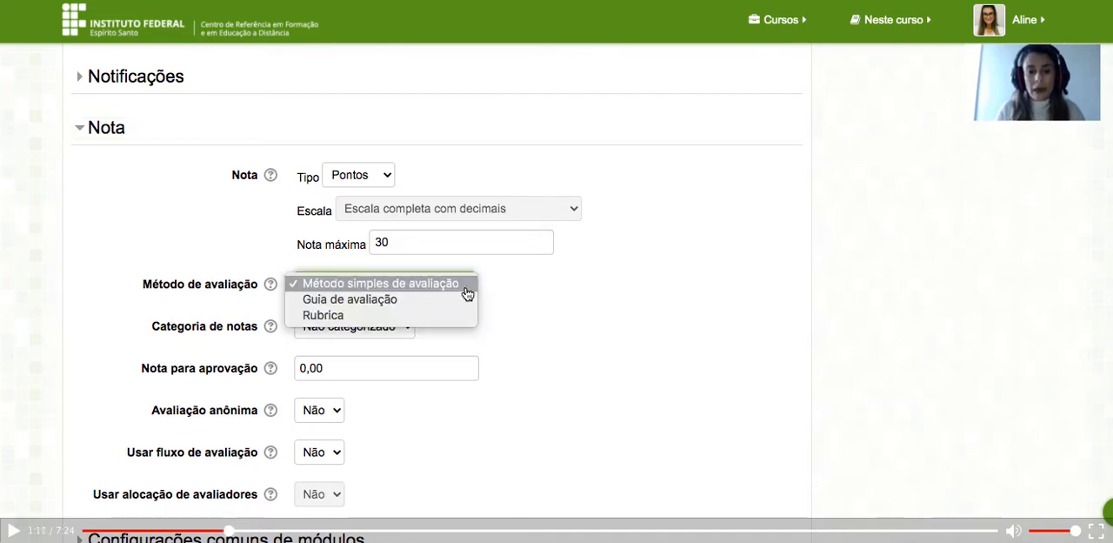
{"action": "left_click", "coordinate": [367, 315]}
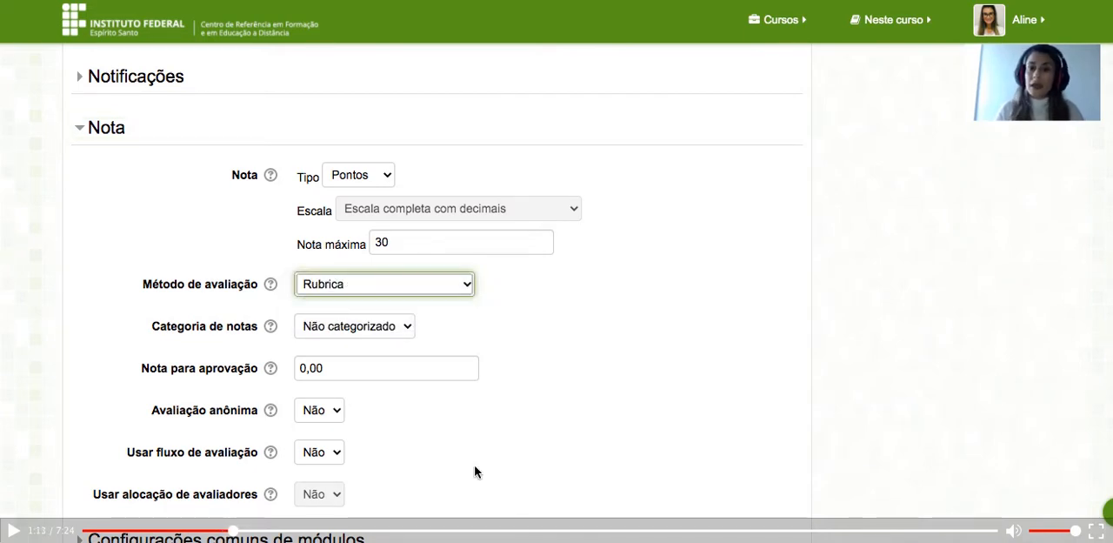
{"action": "scroll", "coordinate": [474, 471], "scroll_direction": "down", "scroll_amount": 3}
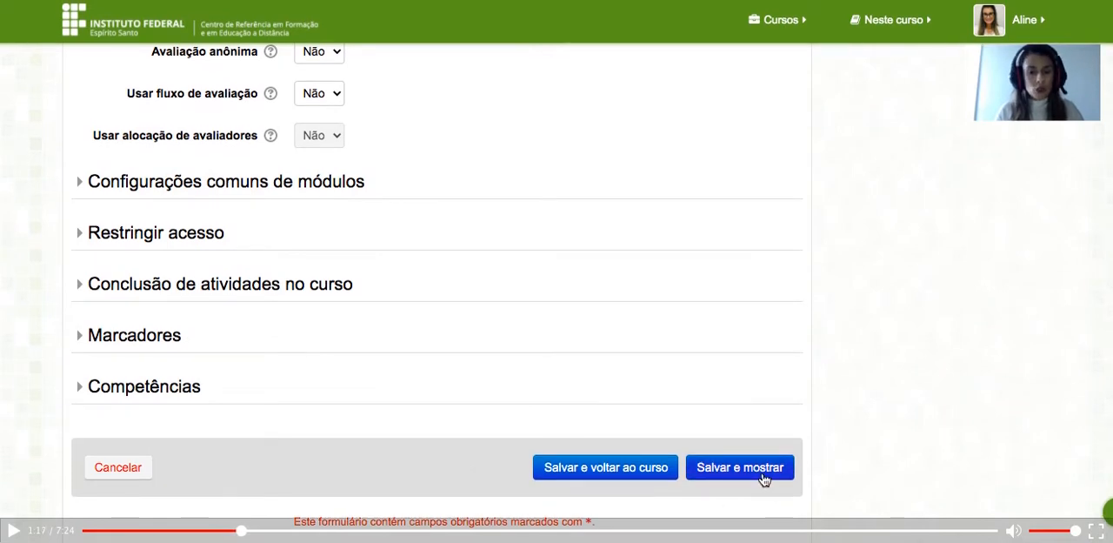
{"action": "left_click", "coordinate": [613, 469]}
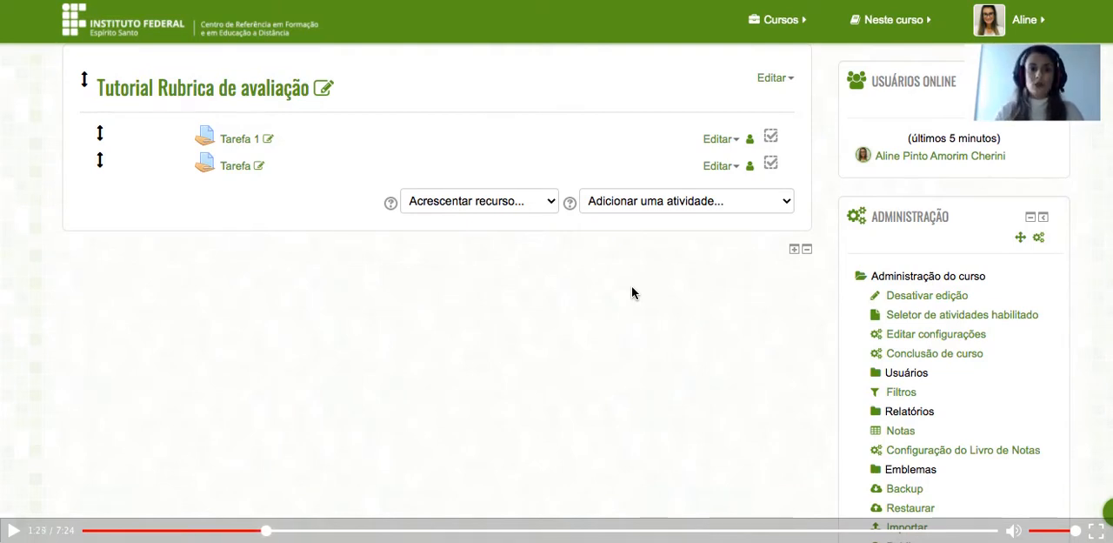
Open the advanced grading page of Tarefa 1 from its settings and start defining a new rubric from scratch.
{"action": "left_click", "coordinate": [737, 145]}
{"action": "left_click", "coordinate": [697, 126]}
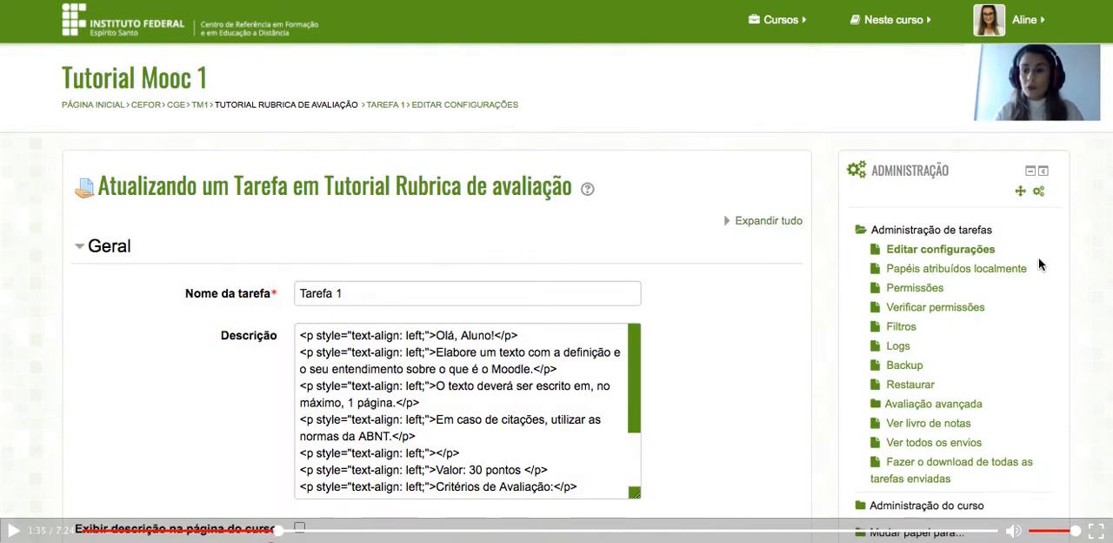
{"action": "scroll", "coordinate": [980, 301], "scroll_direction": "down", "scroll_amount": 3}
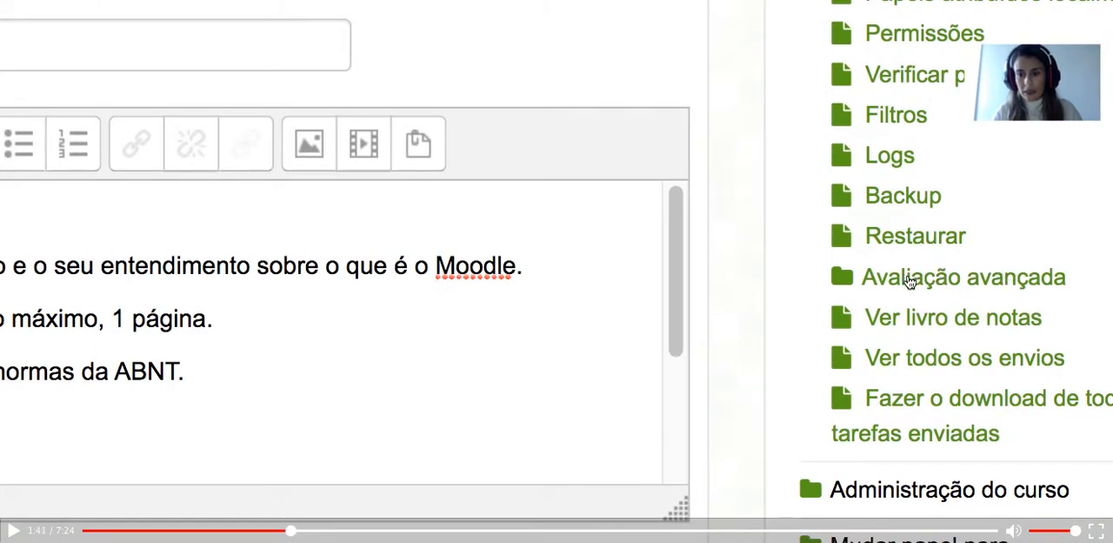
{"action": "left_click", "coordinate": [909, 278]}
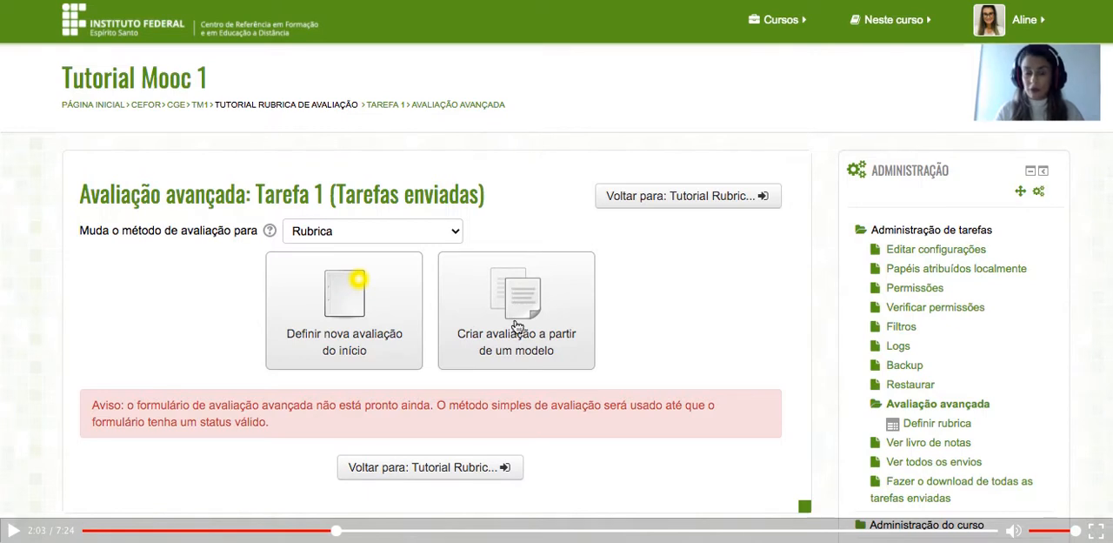
{"action": "left_click", "coordinate": [336, 325]}
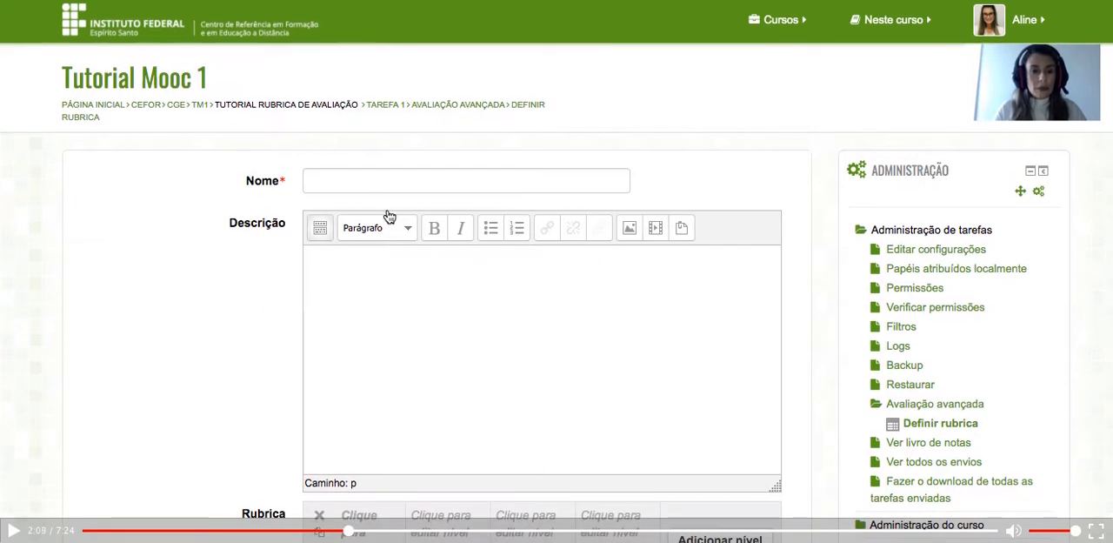
Name the rubric "Rubrica de avaliação tarefa 1".
{"action": "left_click", "coordinate": [351, 178]}
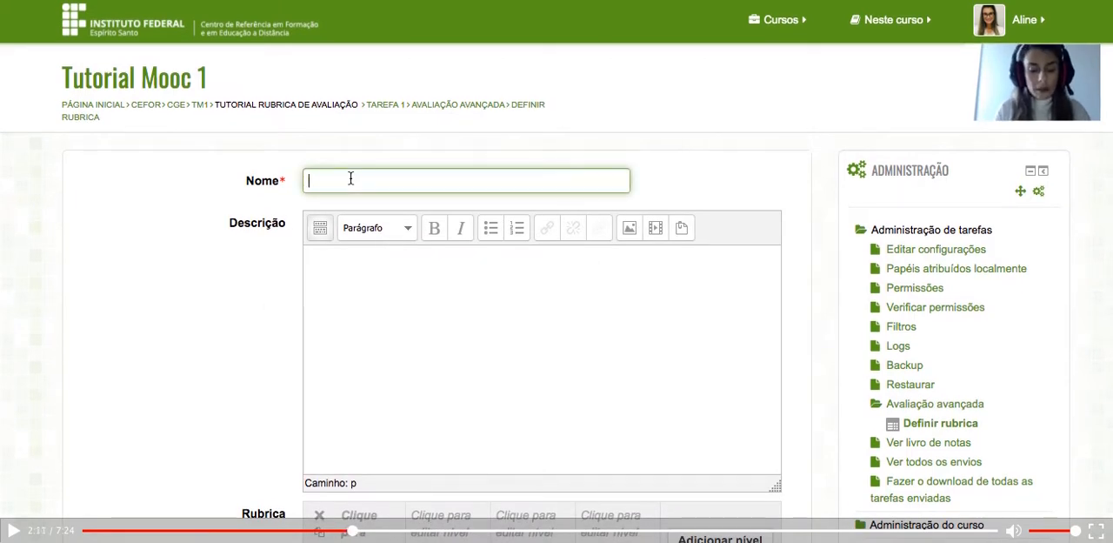
{"action": "type", "text": "Rubrica"}
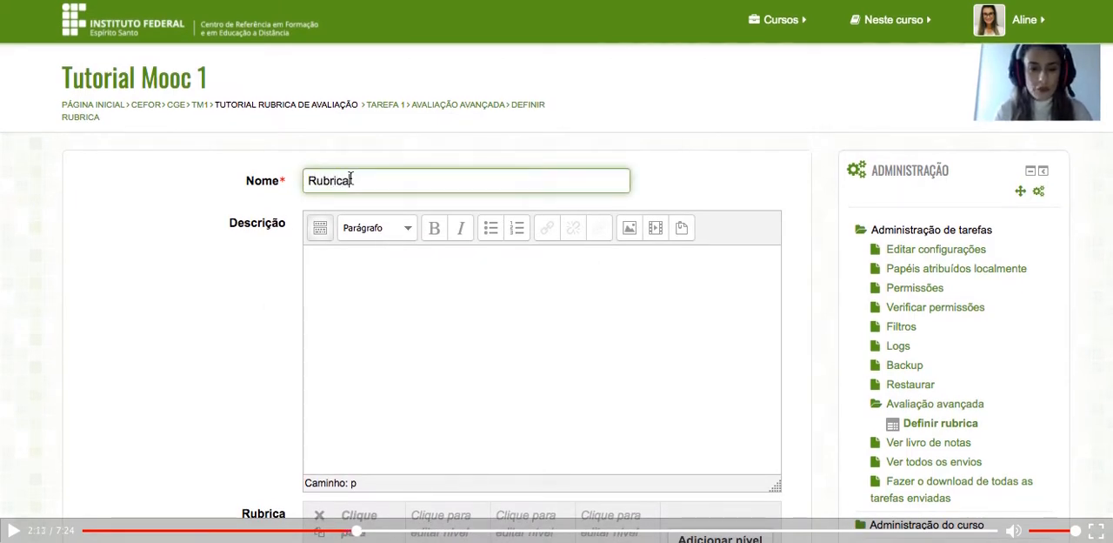
{"action": "type", "text": " de avaliação"}
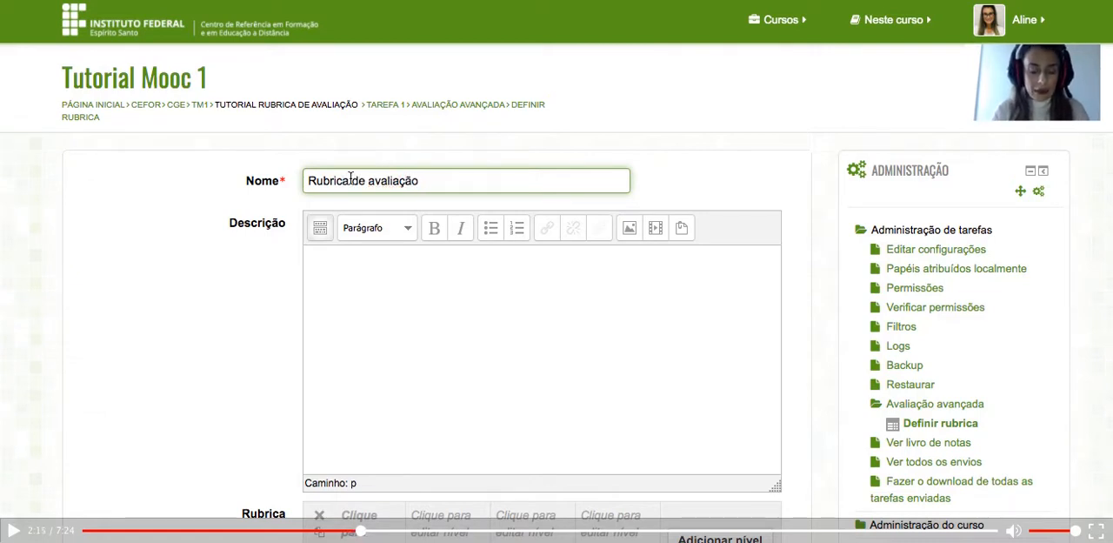
{"action": "type", "text": " tarefa"}
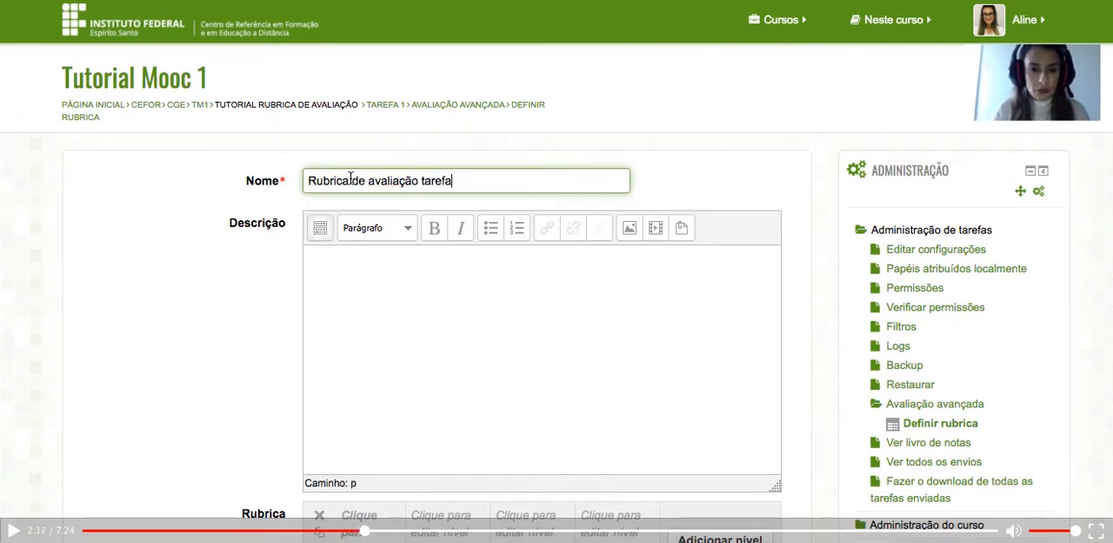
{"action": "type", "text": " 1"}
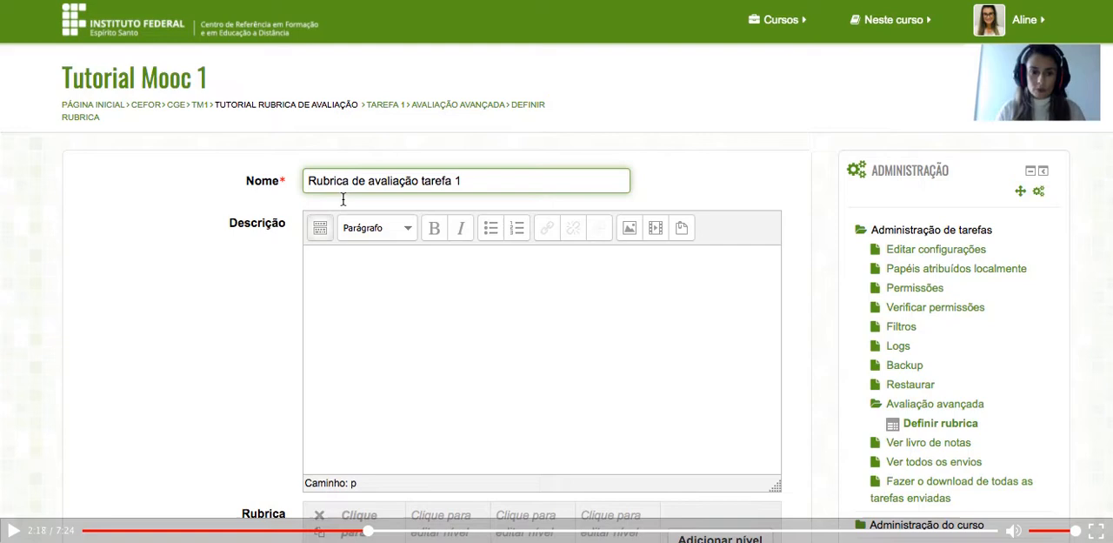
Paste the copied evaluation criteria list into the rubric's description.
{"action": "left_click", "coordinate": [365, 284]}
{"action": "scroll", "coordinate": [366, 285], "scroll_direction": "down", "scroll_amount": 1}
{"action": "scroll", "coordinate": [365, 286], "scroll_direction": "down", "scroll_amount": 1}
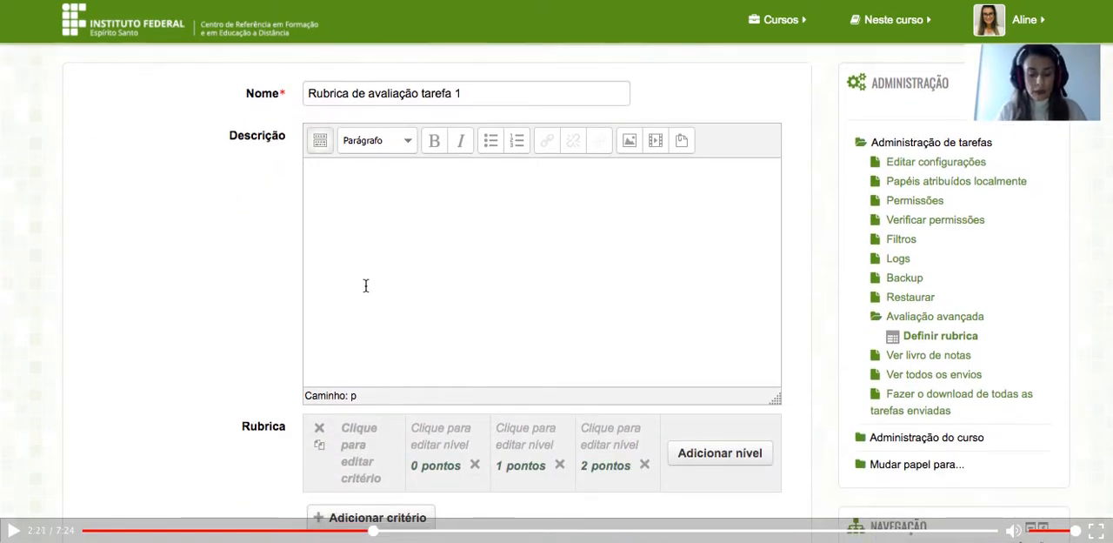
{"action": "key", "text": "ctrl+v"}
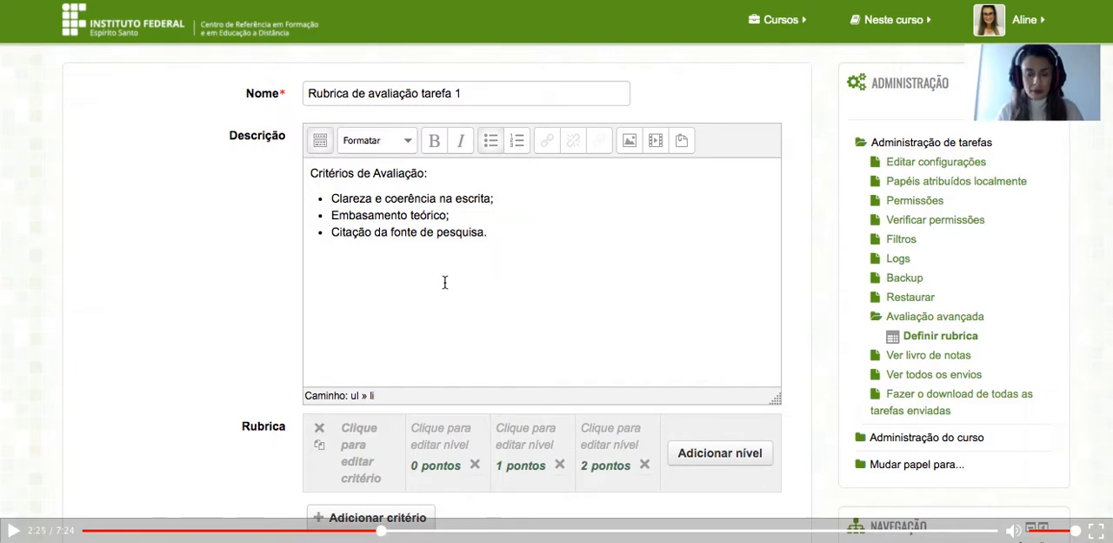
Move the text "Clareza e coerência na escrita" from the description into the rubric's first criterion.
{"action": "scroll", "coordinate": [481, 306], "scroll_direction": "down", "scroll_amount": 1}
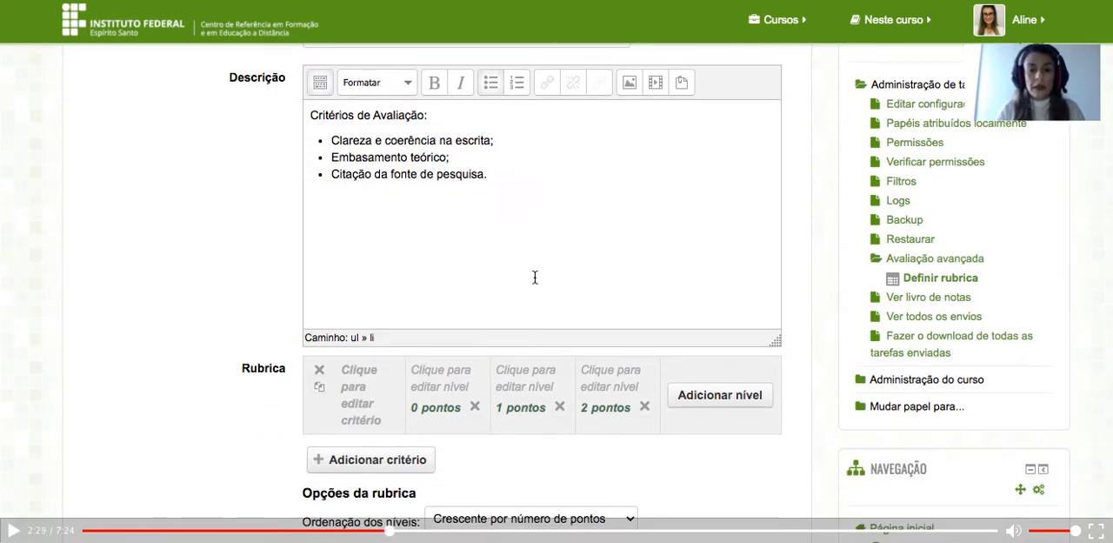
{"action": "scroll", "coordinate": [535, 275], "scroll_direction": "down", "scroll_amount": 2}
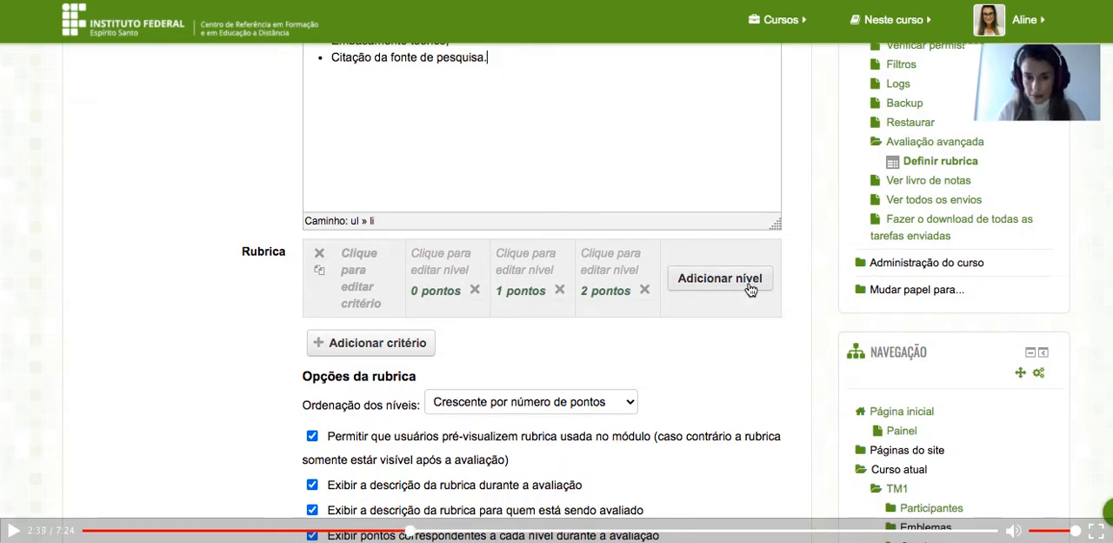
{"action": "scroll", "coordinate": [638, 177], "scroll_direction": "up", "scroll_amount": 2}
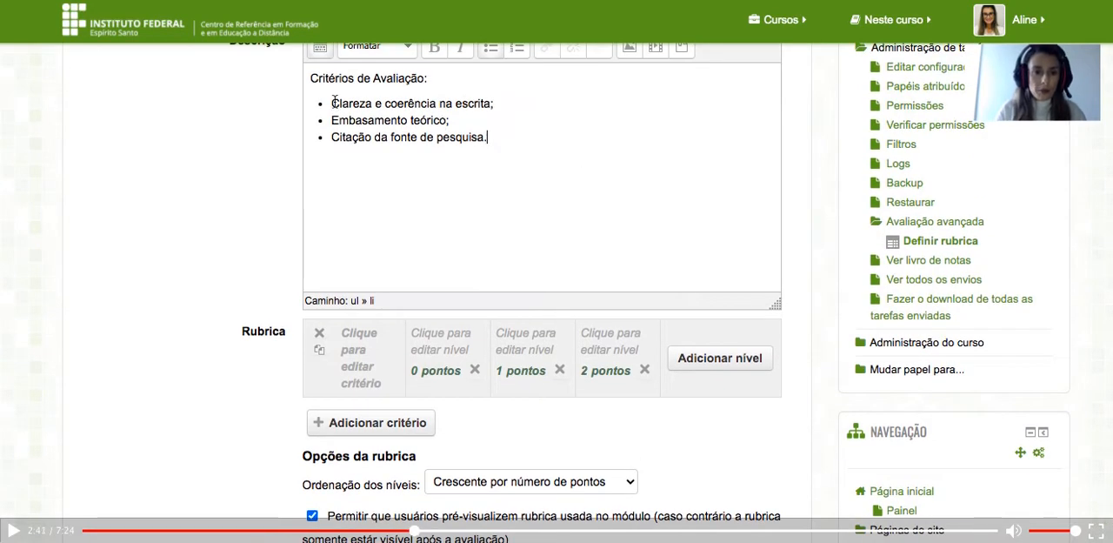
{"action": "left_click_drag", "start_coordinate": [328, 103], "coordinate": [487, 102]}
{"action": "key", "text": "ctrl+c"}
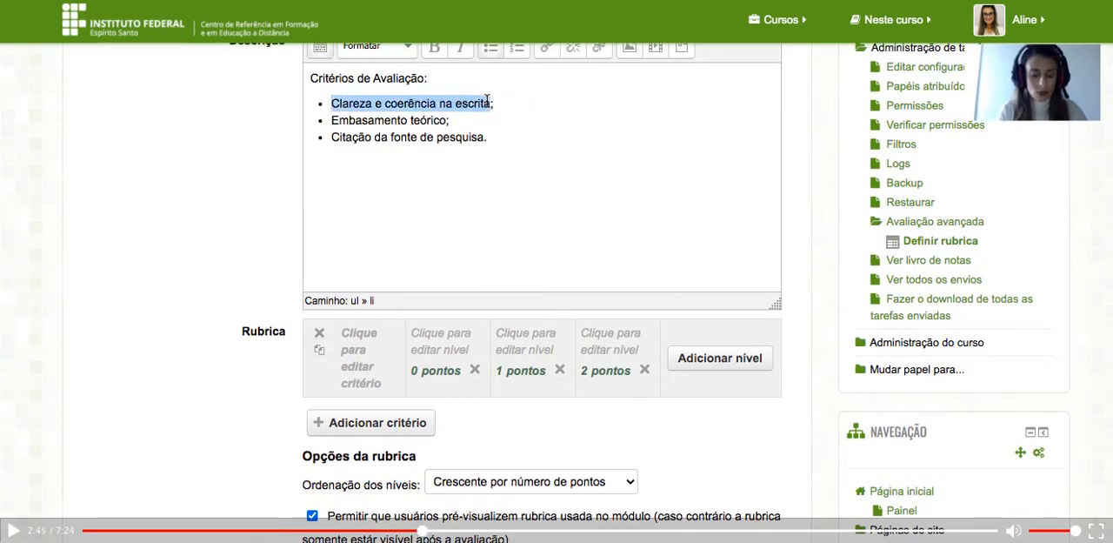
{"action": "key", "text": "BackSpace"}
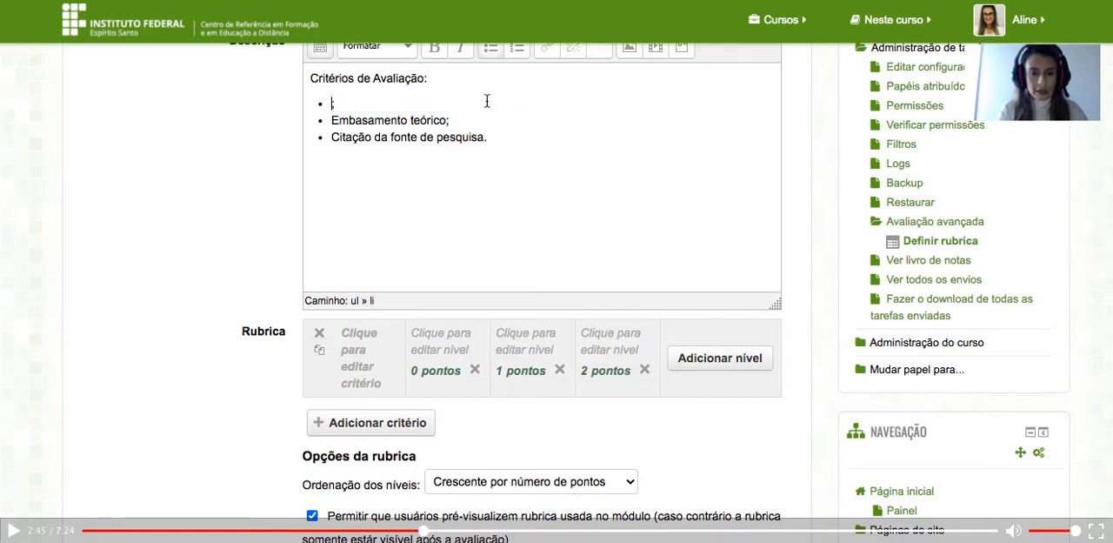
{"action": "left_click", "coordinate": [353, 372]}
{"action": "key", "text": "ctrl+v"}
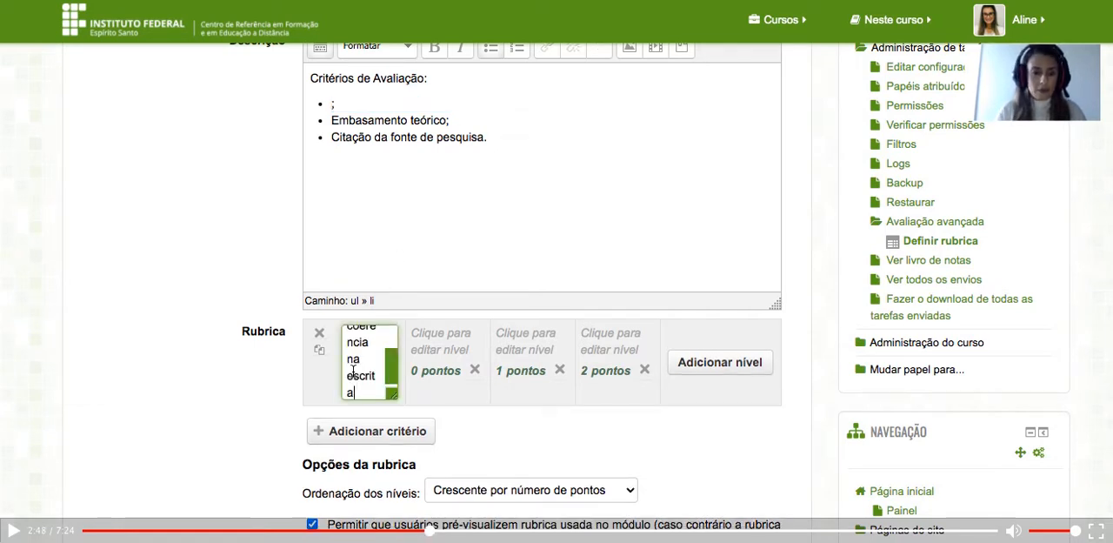
{"action": "left_click", "coordinate": [430, 398]}
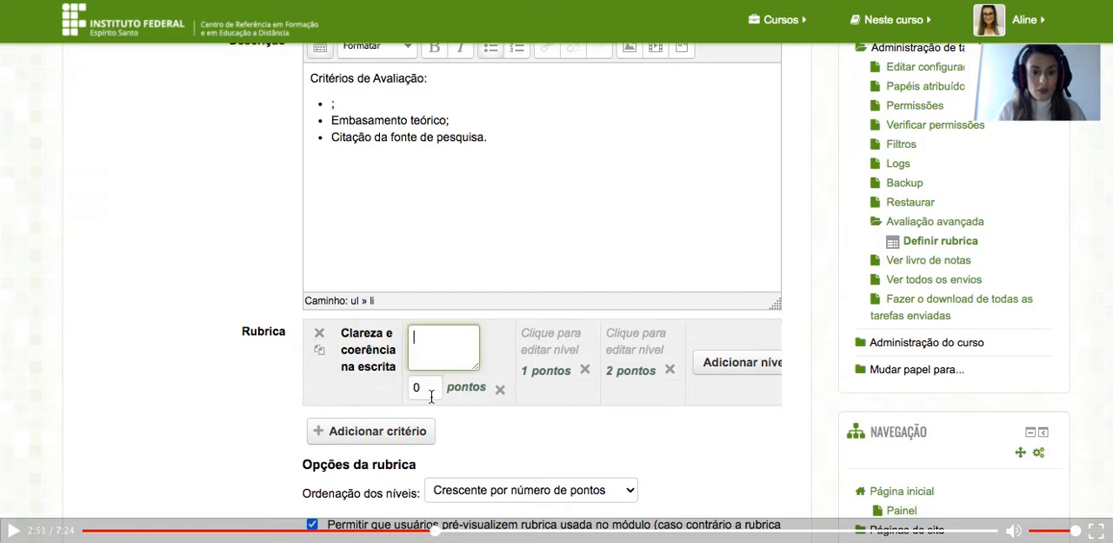
Cut "Embasamento teórico" from the description and add it as the rubric's second criterion.
{"action": "left_click_drag", "start_coordinate": [331, 120], "coordinate": [445, 123]}
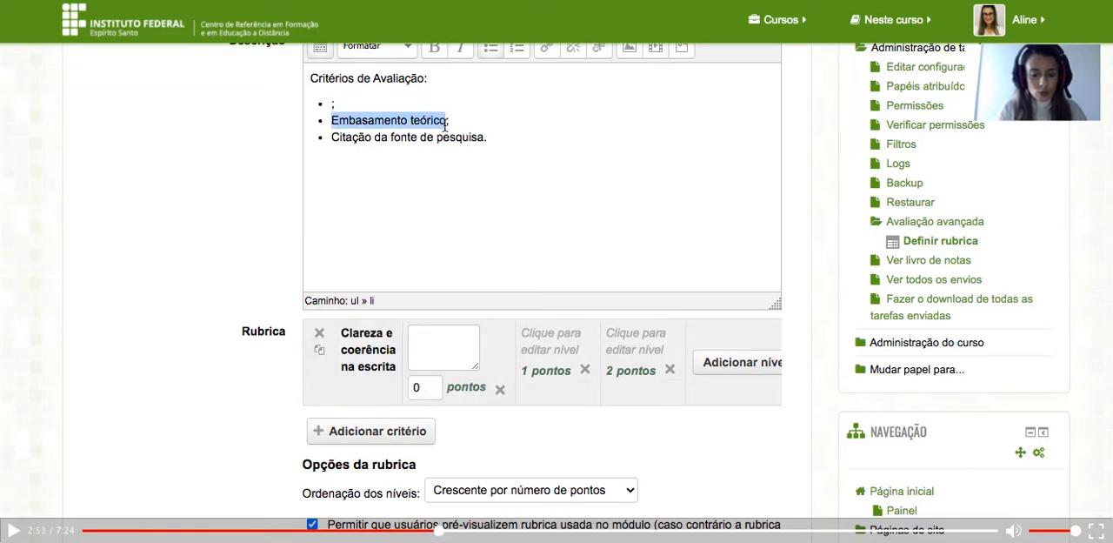
{"action": "key", "text": "ctrl+x"}
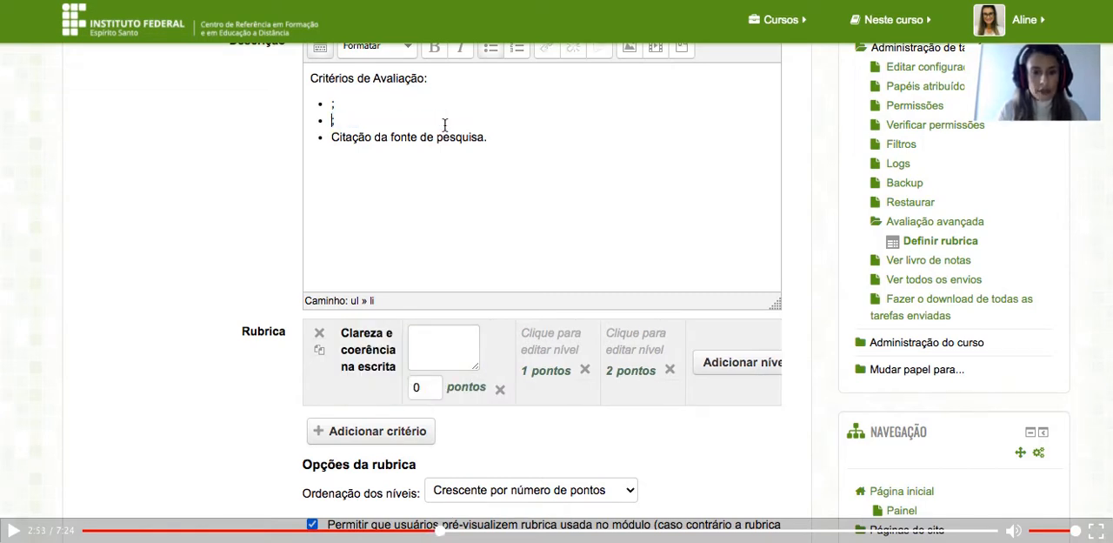
{"action": "left_click", "coordinate": [353, 435]}
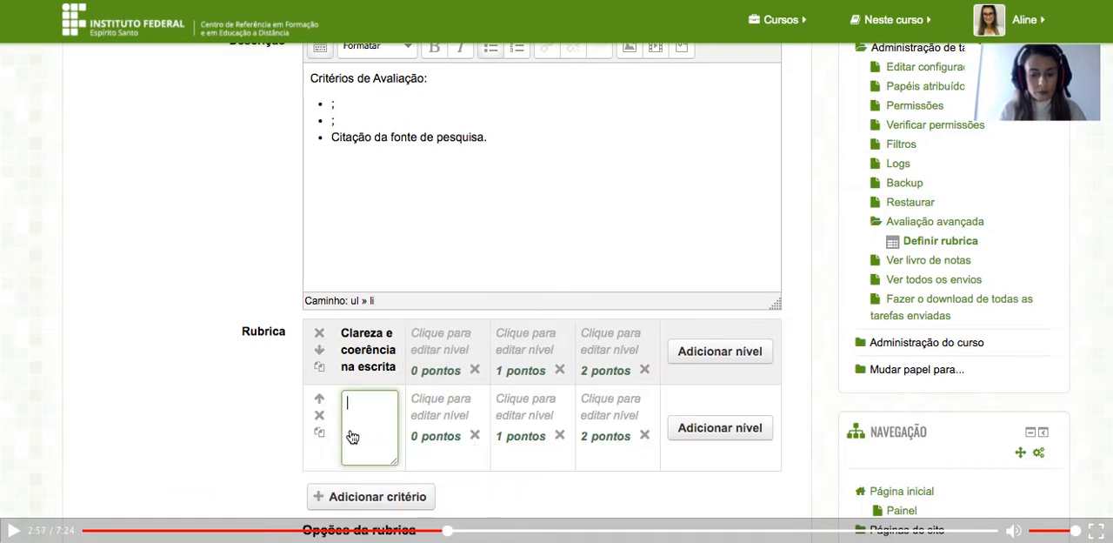
{"action": "key", "text": "ctrl+v"}
{"action": "left_click", "coordinate": [432, 463]}
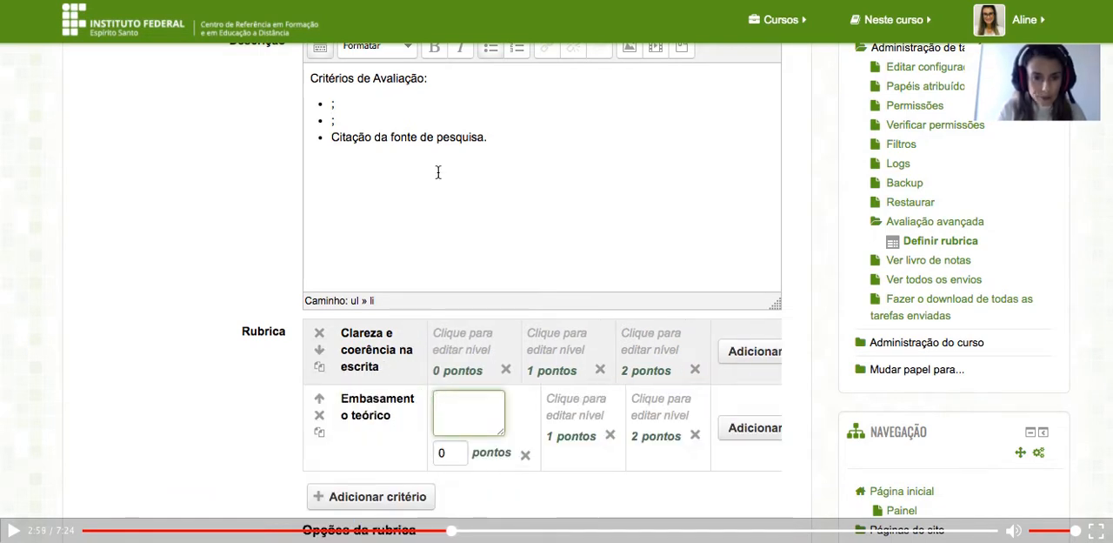
Cut "Citação da fonte de pesquisa" from the description and add it as the rubric's third criterion.
{"action": "scroll", "coordinate": [438, 169], "scroll_direction": "down", "scroll_amount": 2}
{"action": "left_click", "coordinate": [332, 70]}
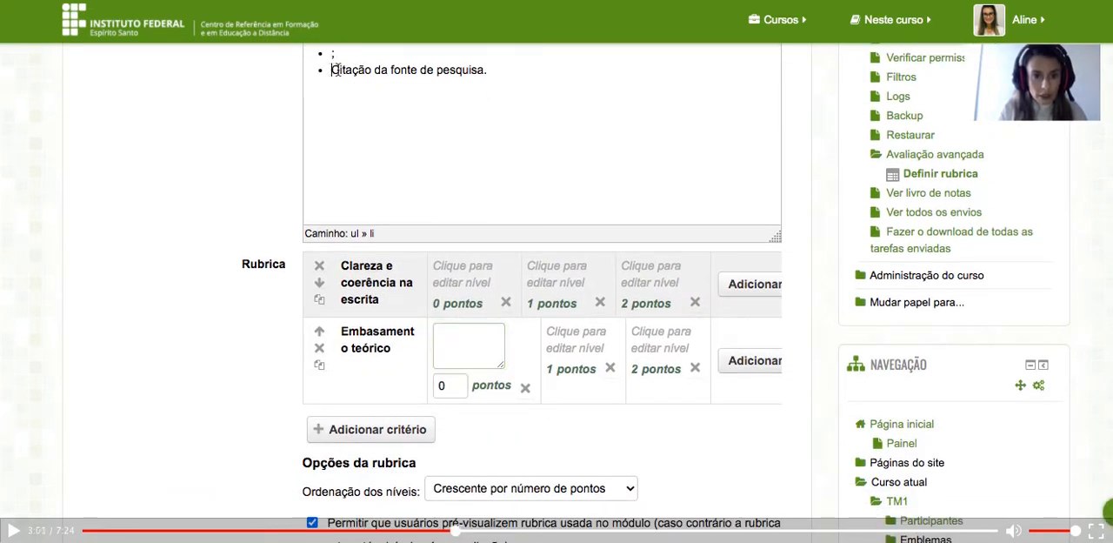
{"action": "left_click_drag", "start_coordinate": [332, 70], "coordinate": [480, 72]}
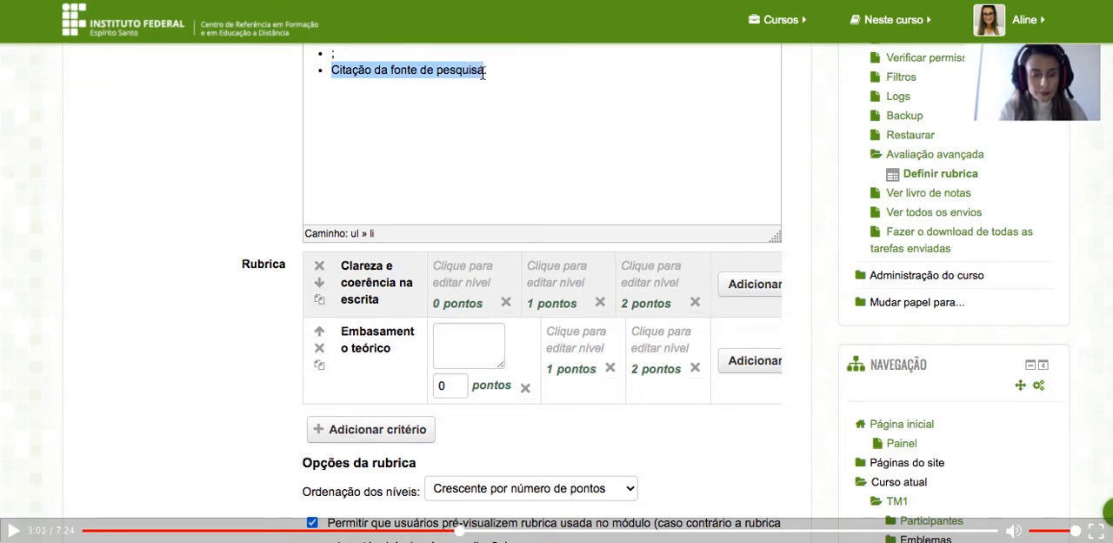
{"action": "key", "text": "ctrl+x"}
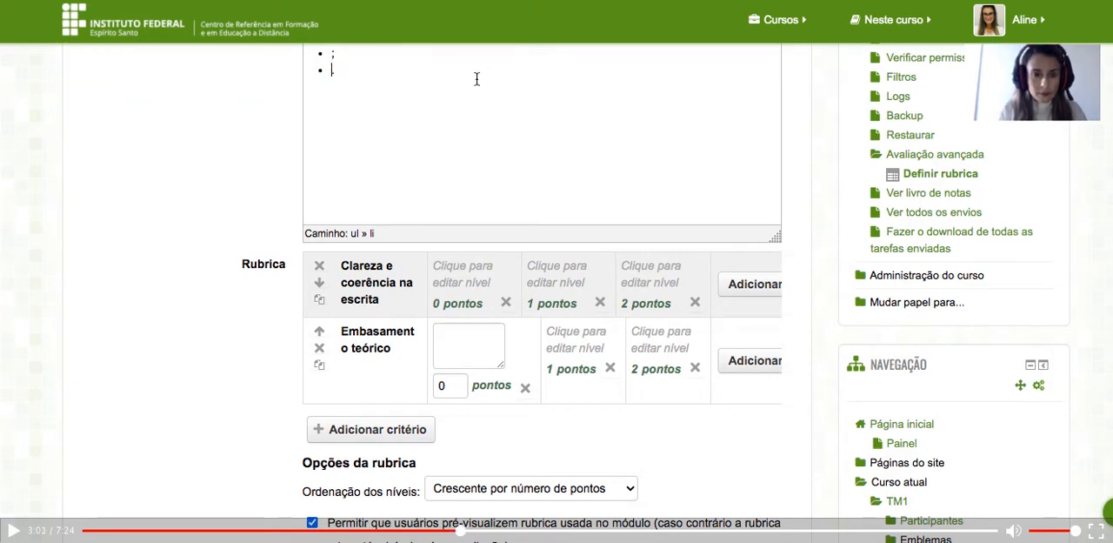
{"action": "left_click", "coordinate": [345, 435]}
{"action": "key", "text": "ctrl+v"}
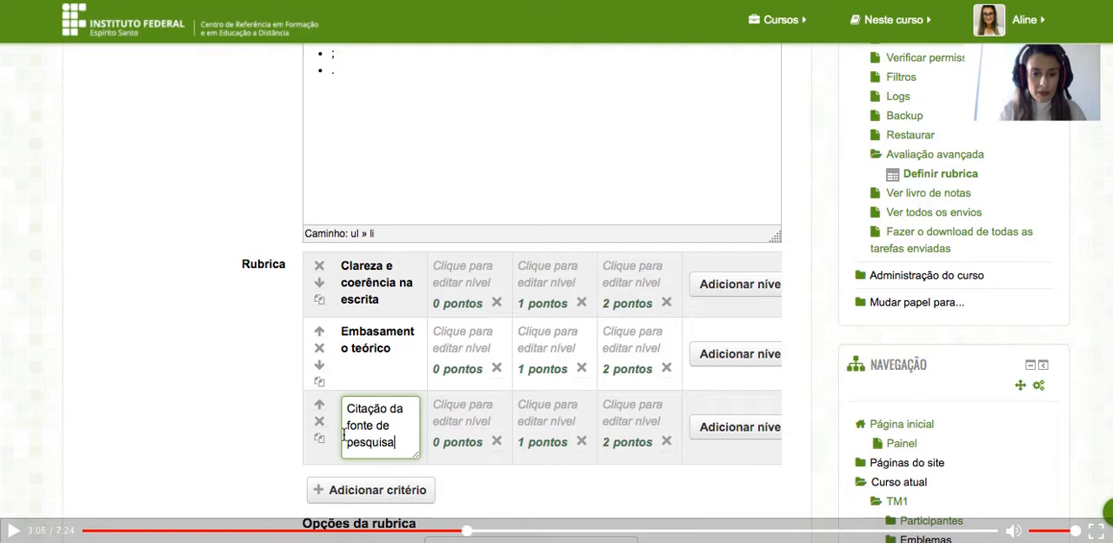
{"action": "left_click", "coordinate": [465, 457]}
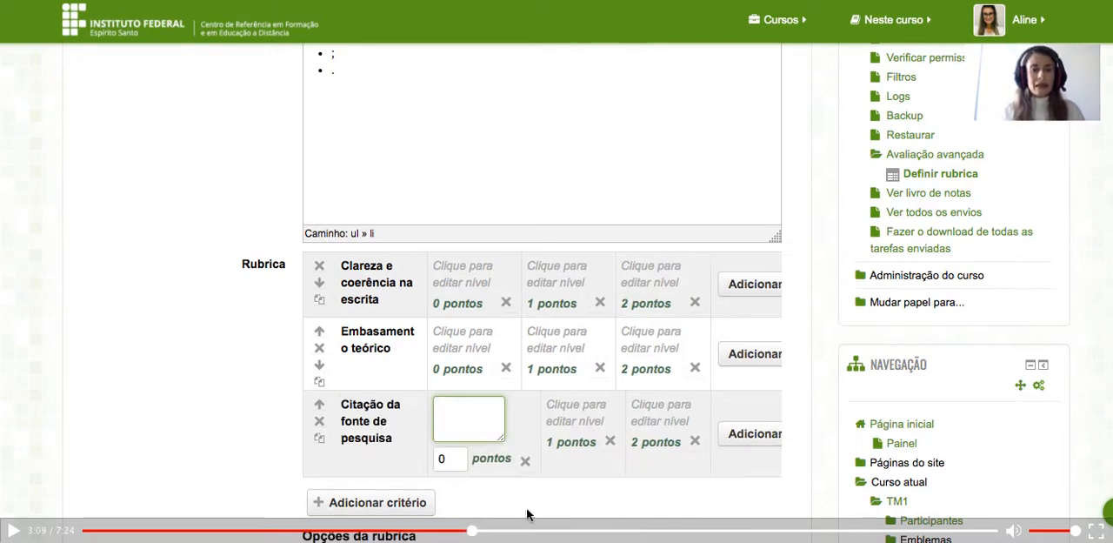